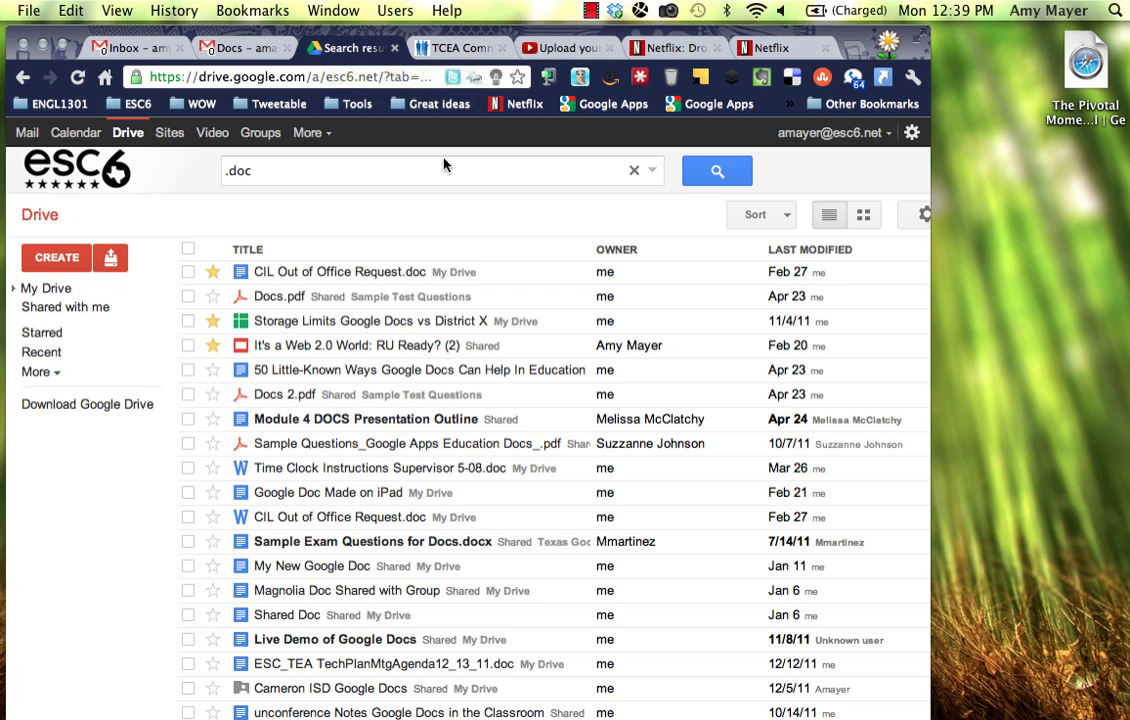
{"action": "left_click", "coordinate": [591, 10]}
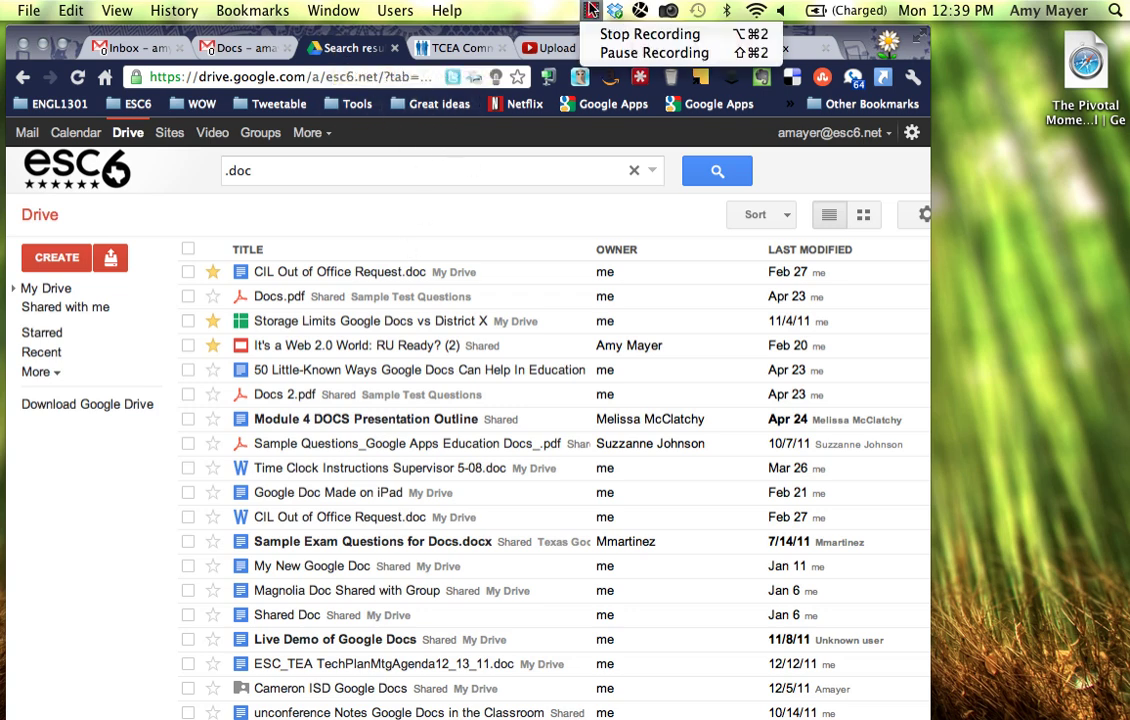
{"action": "left_click", "coordinate": [607, 53]}
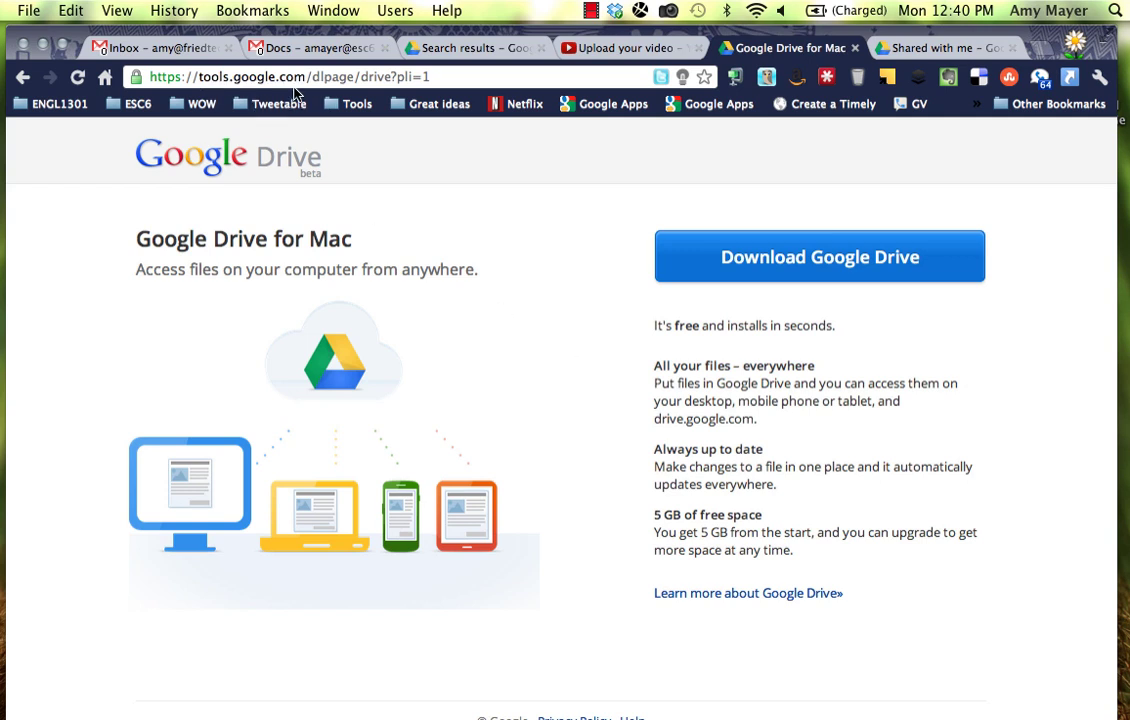
Generate a goo.gl short link for the Google Drive for Mac download page
{"action": "left_click", "coordinate": [737, 79]}
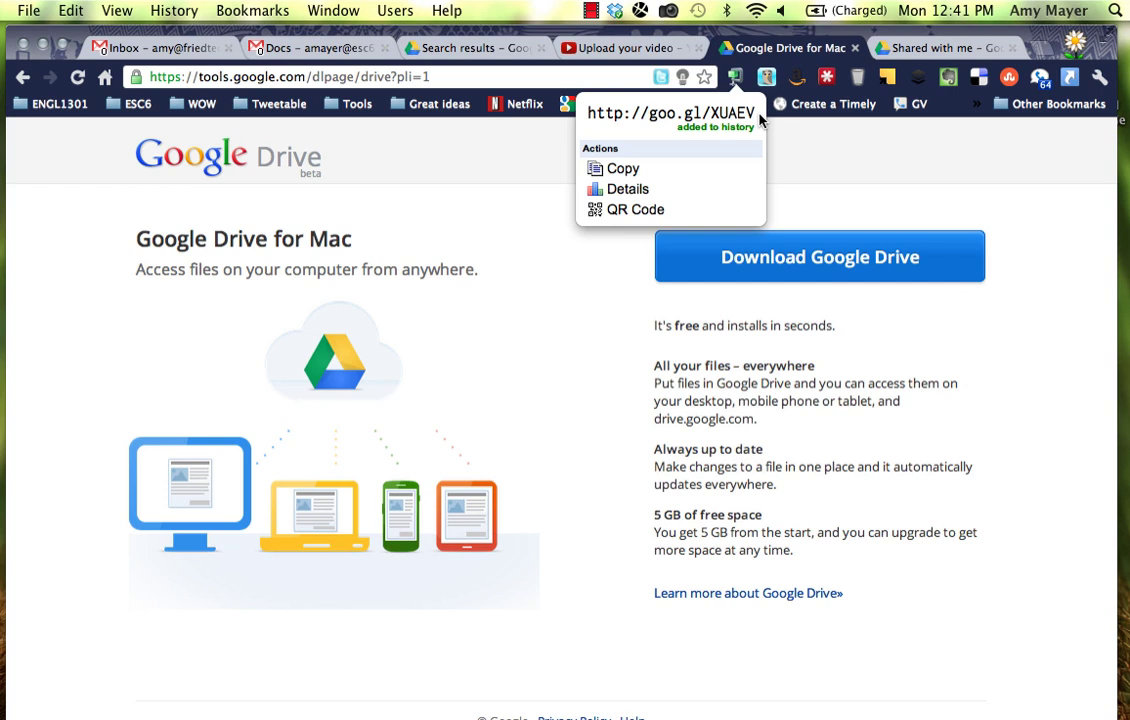
{"action": "left_click", "coordinate": [591, 10]}
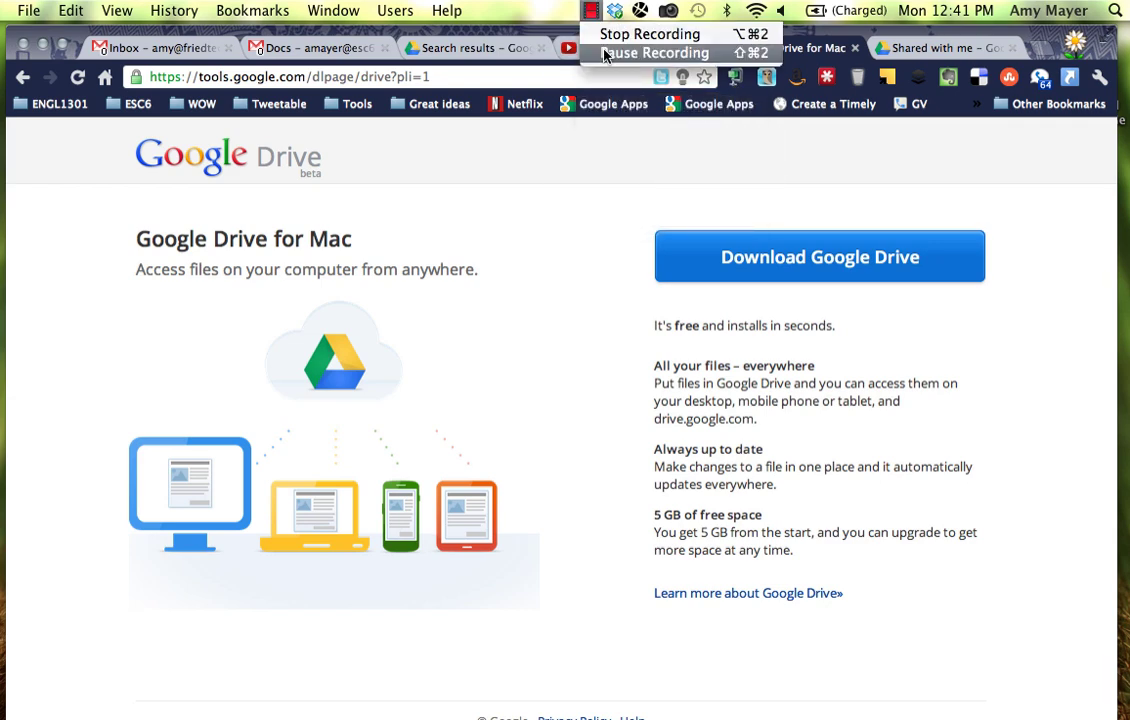
{"action": "left_click", "coordinate": [605, 52]}
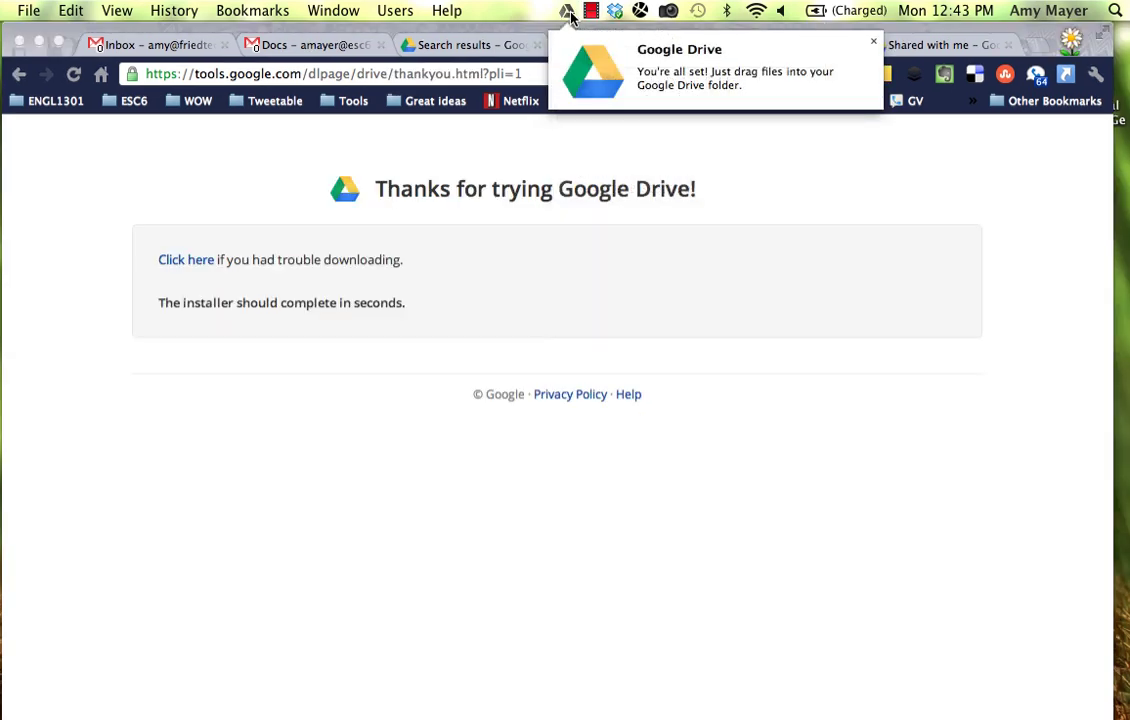
Open the local Google Drive folder and the local Dropbox folder
{"action": "left_click", "coordinate": [566, 11]}
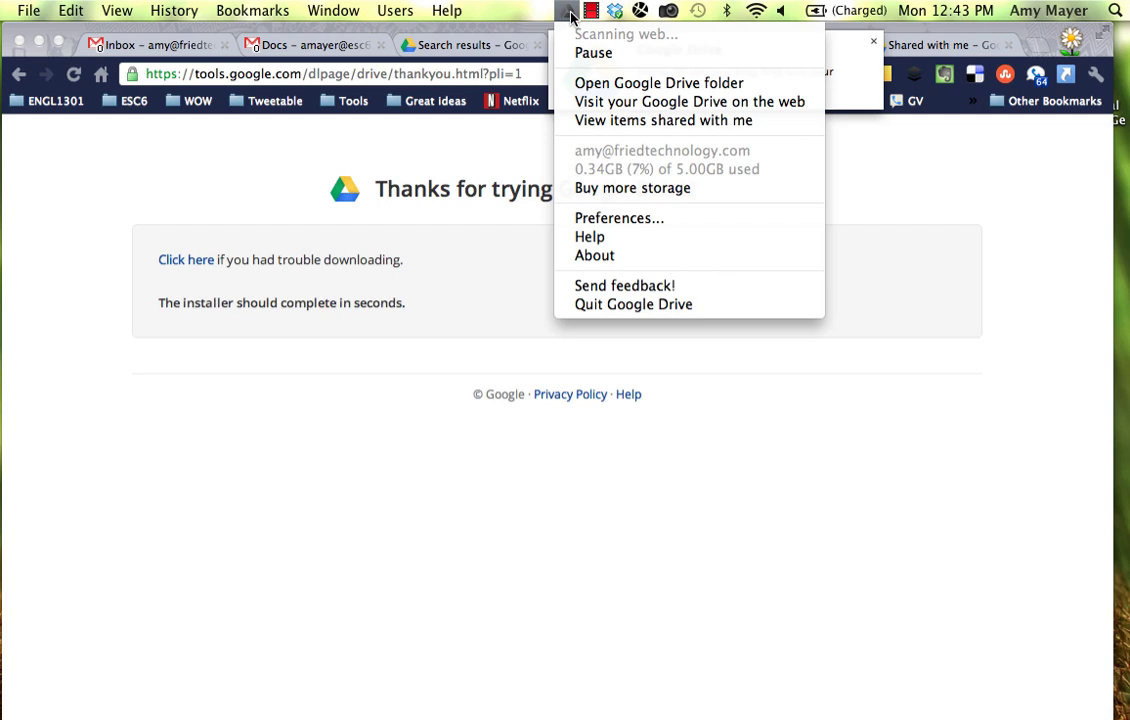
{"action": "left_click", "coordinate": [606, 84]}
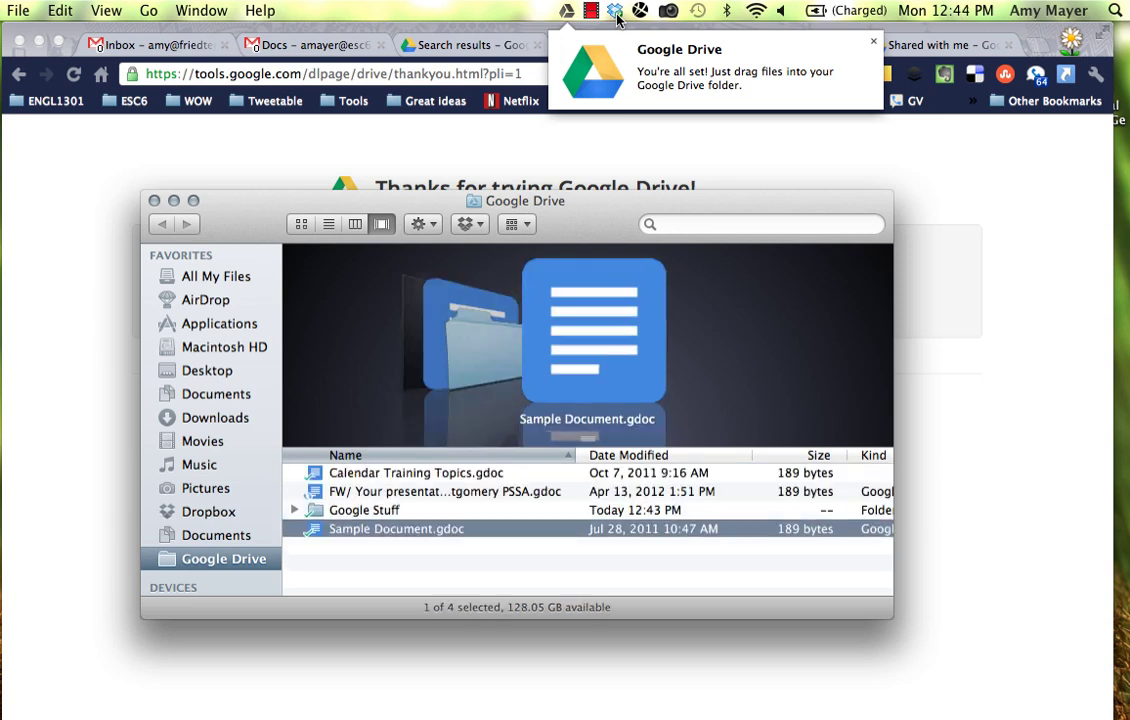
{"action": "left_click", "coordinate": [616, 14]}
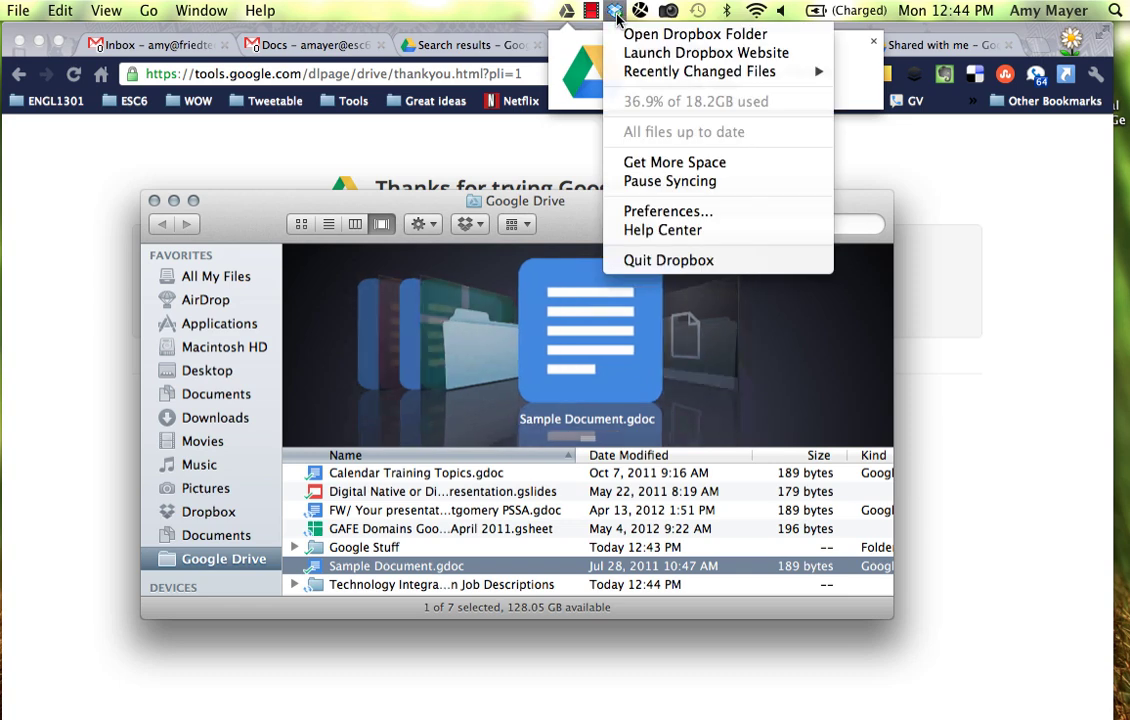
{"action": "left_click", "coordinate": [660, 34]}
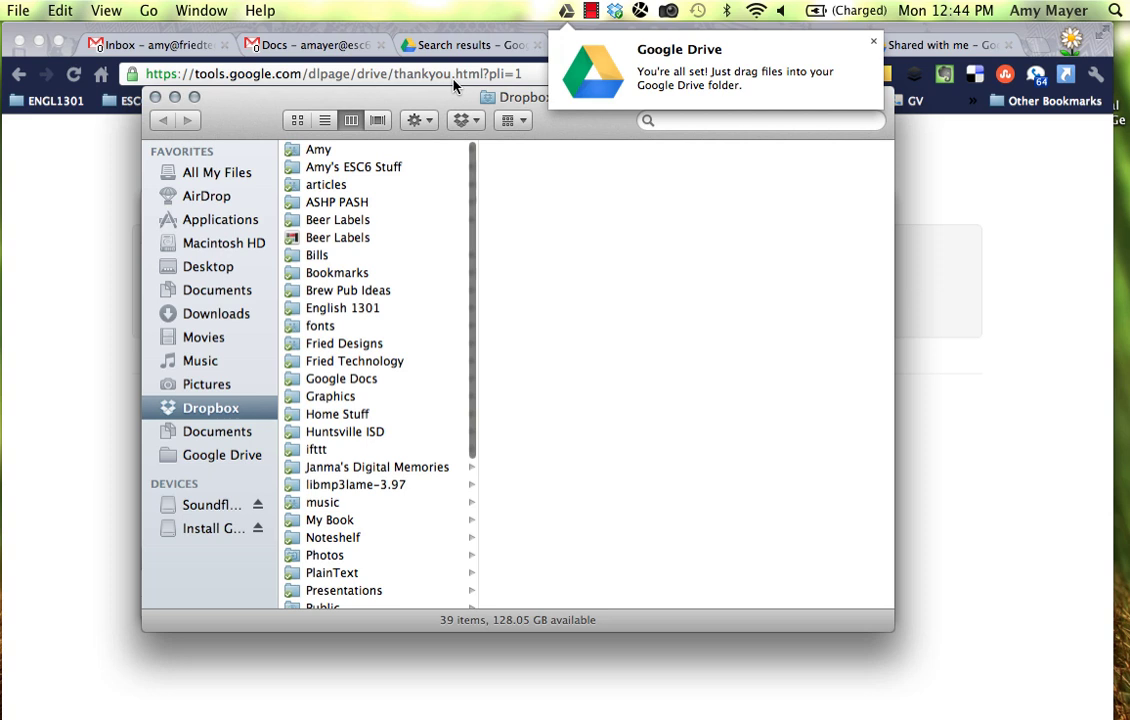
{"action": "left_click_drag", "start_coordinate": [522, 74], "coordinate": [461, 74]}
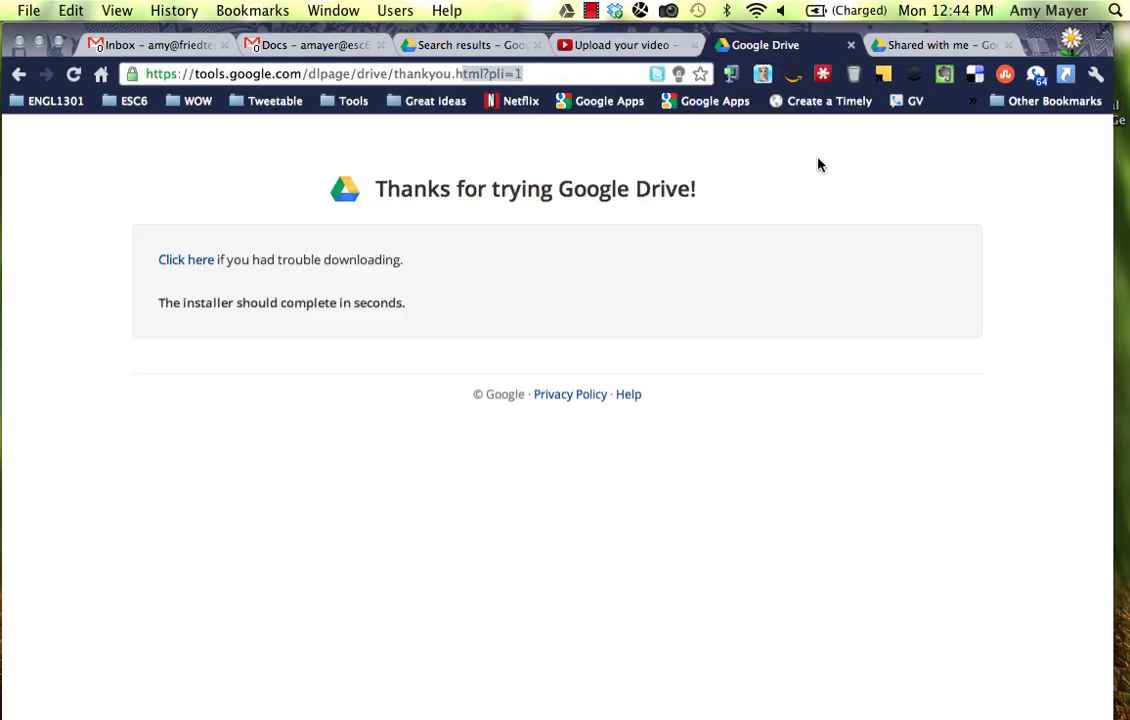
{"action": "left_click", "coordinate": [591, 10]}
{"action": "left_click", "coordinate": [614, 53]}
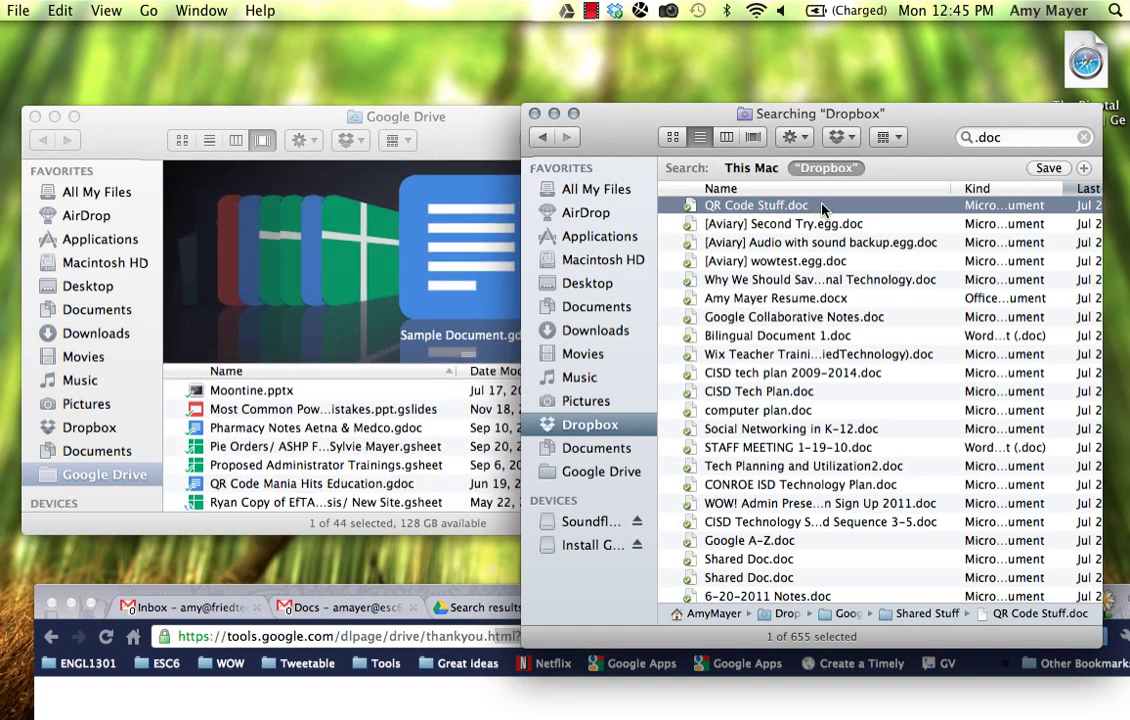
Move QR Code Stuff.doc from the Dropbox search results into the Google Drive folder and check Google Drive's sync progress
{"action": "left_click_drag", "start_coordinate": [822, 208], "coordinate": [333, 418]}
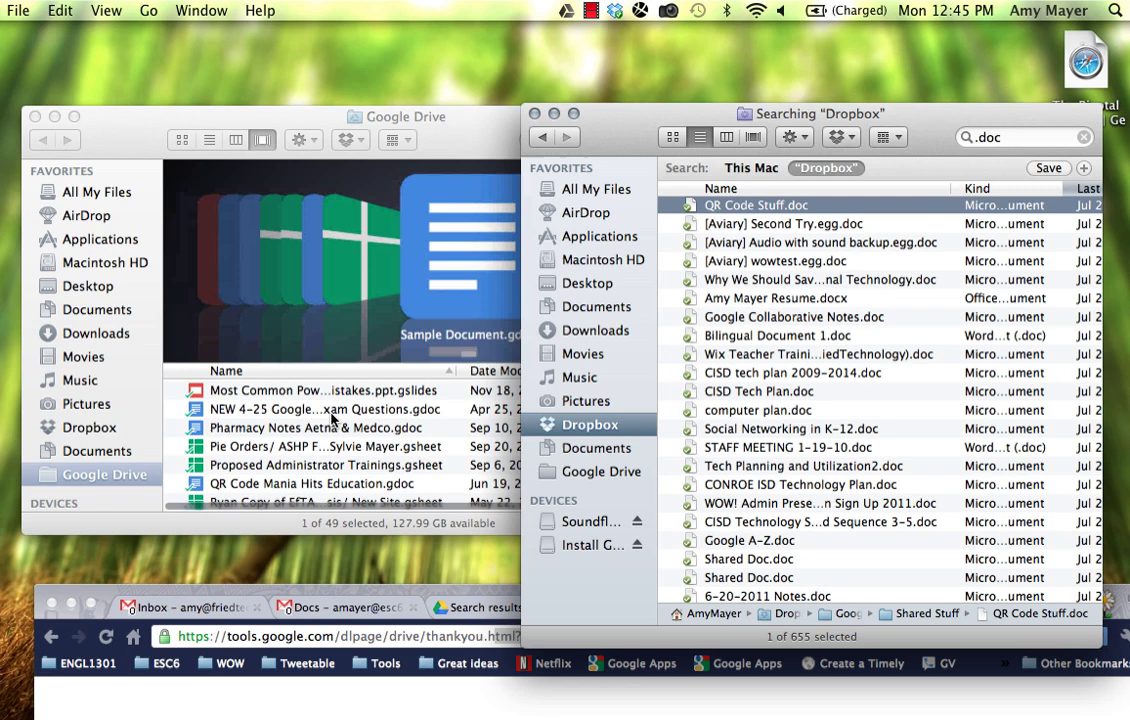
{"action": "mouse_move", "coordinate": [568, 11]}
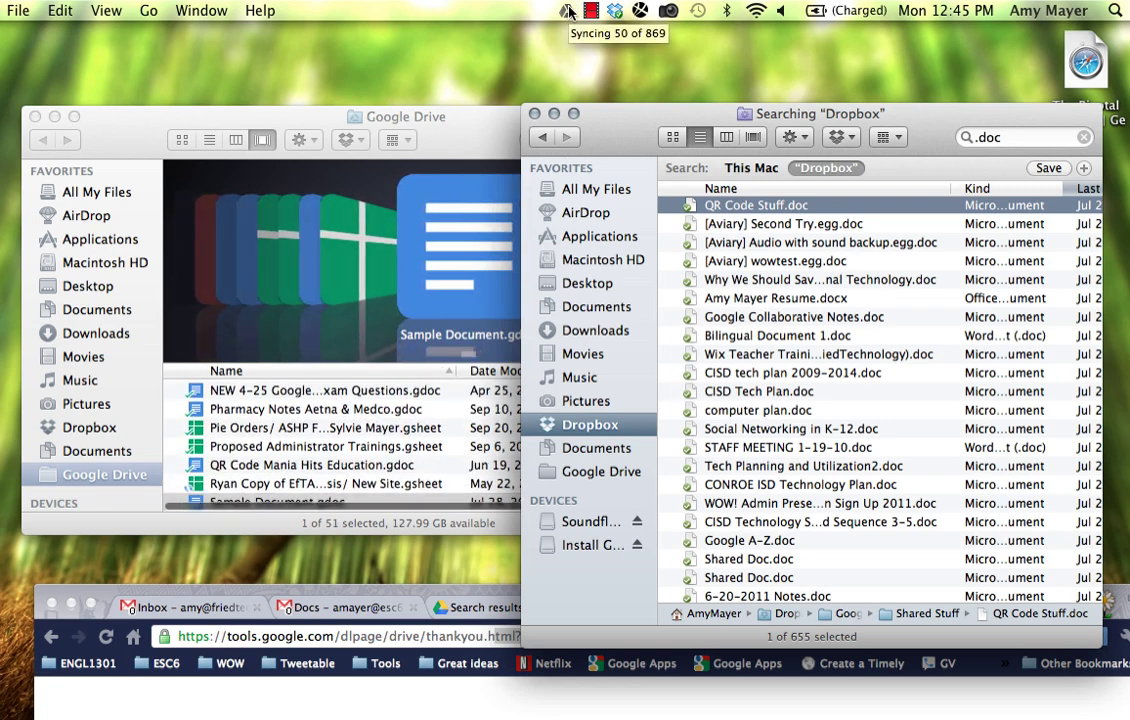
{"action": "left_click", "coordinate": [568, 11]}
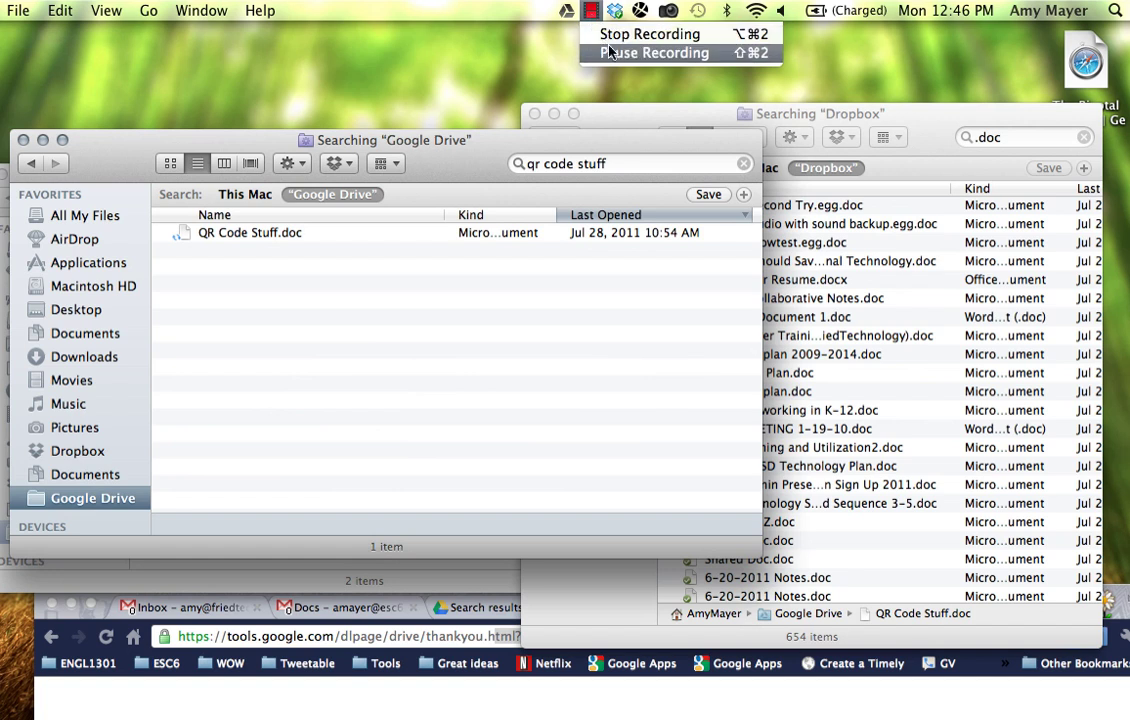
Select QR Code Stuff.doc in the Google Drive folder's search results and check its sync status
{"action": "left_click", "coordinate": [541, 51]}
{"action": "left_click", "coordinate": [252, 254]}
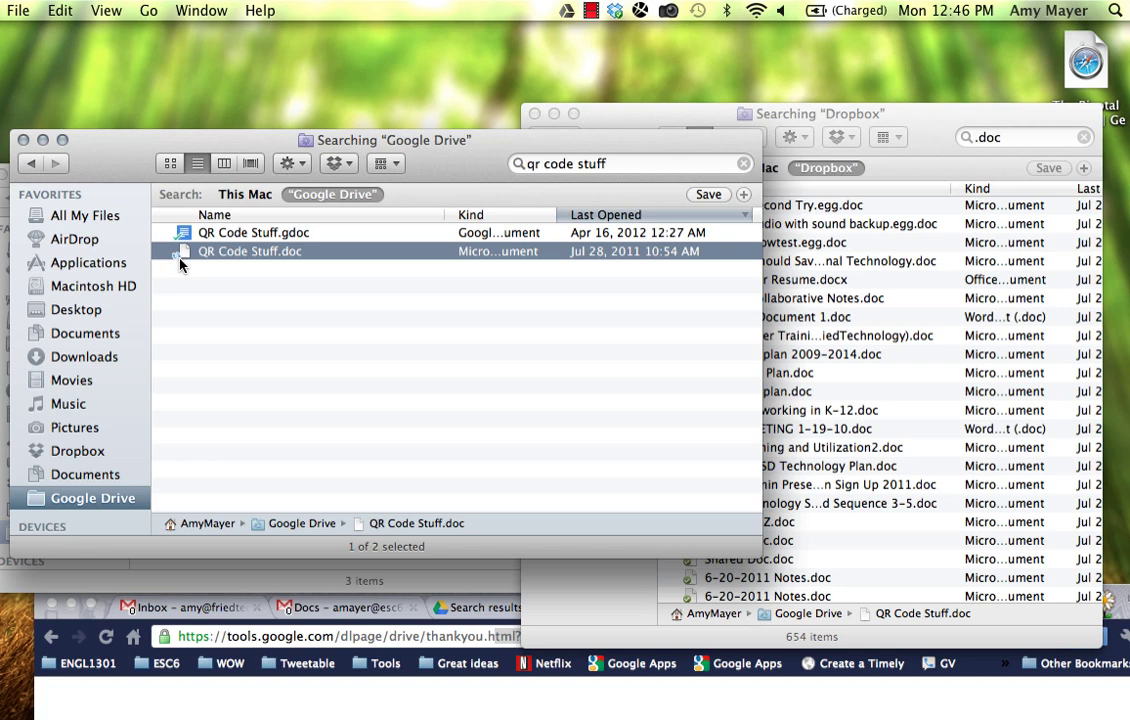
{"action": "left_click", "coordinate": [567, 11]}
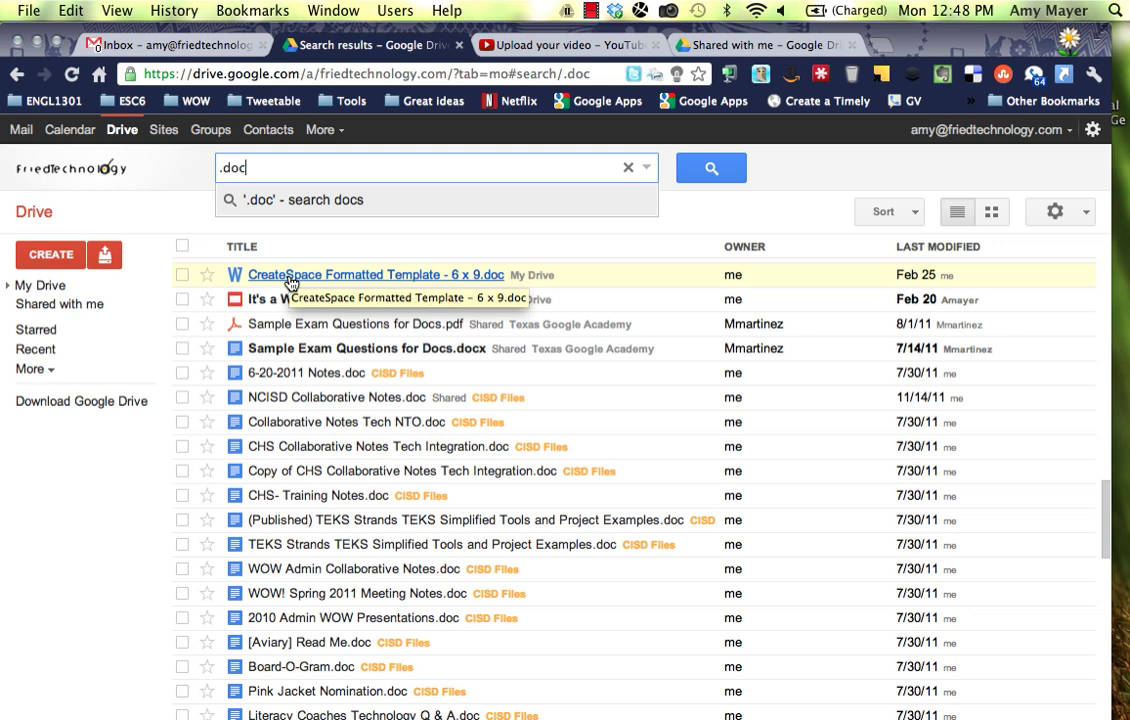
Clear the .doc search in Drive on the web and look through the files shared with the account
{"action": "left_click", "coordinate": [183, 276]}
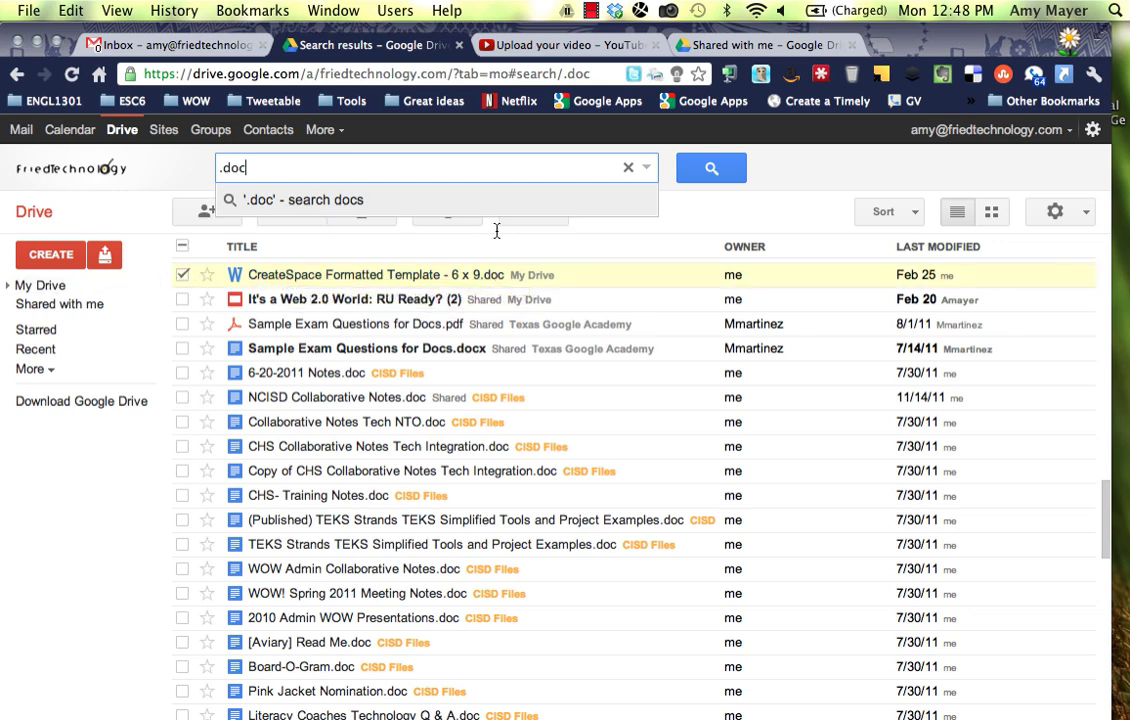
{"action": "left_click", "coordinate": [628, 168]}
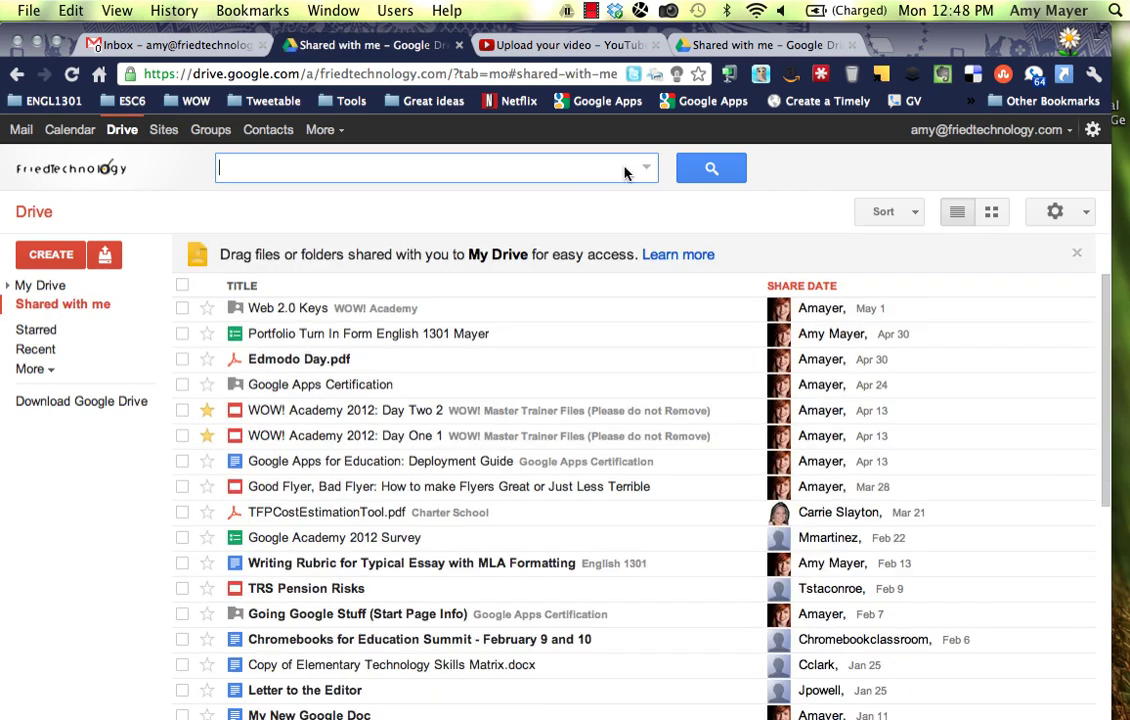
{"action": "scroll", "coordinate": [285, 488], "scroll_direction": "down", "scroll_amount": 4}
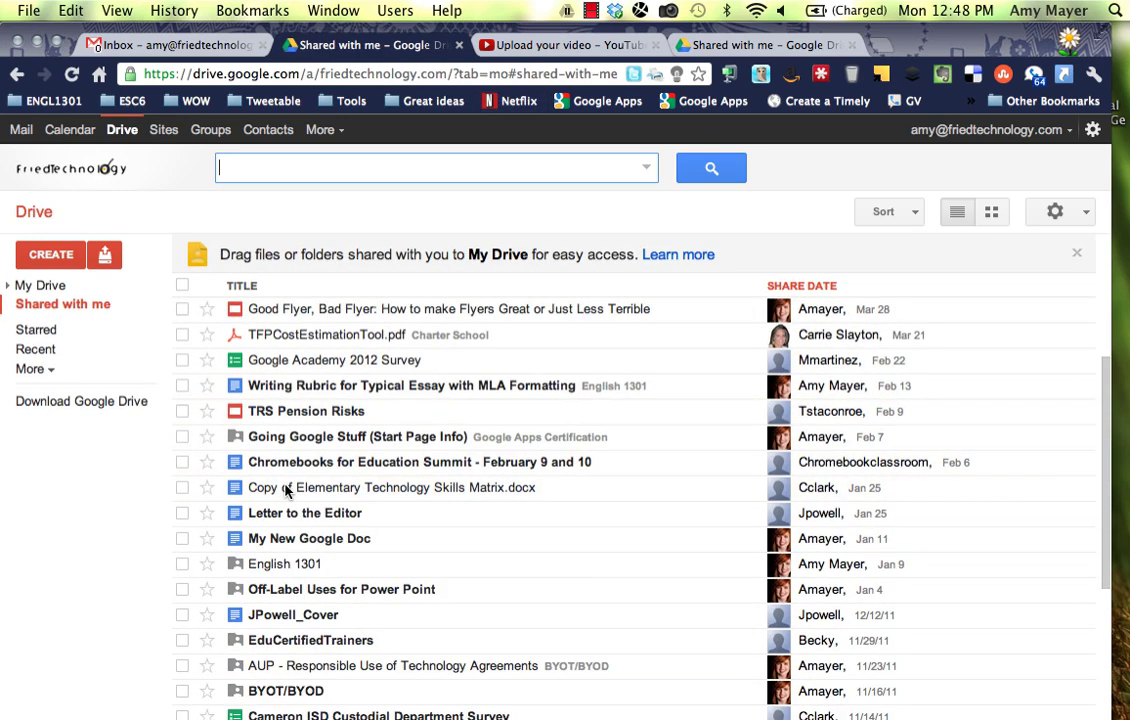
{"action": "left_click", "coordinate": [593, 11]}
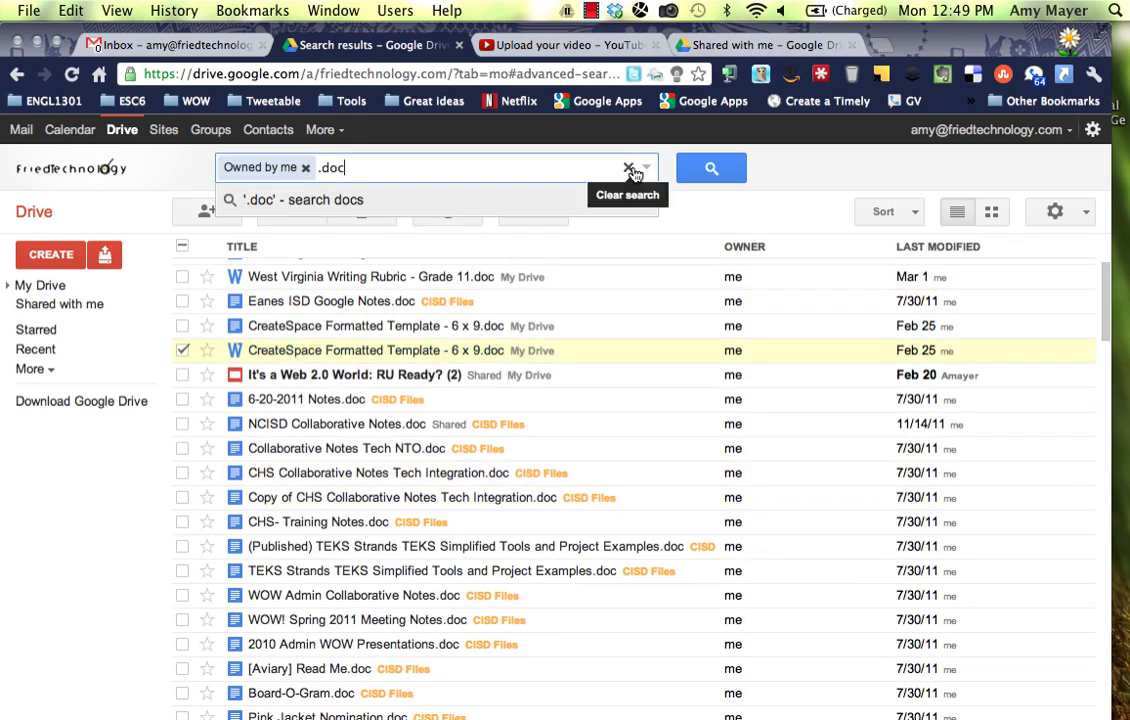
Export the selected Word file CreateSpace Formatted Template - 6 x 9.doc to Google Docs format
{"action": "left_click", "coordinate": [674, 226]}
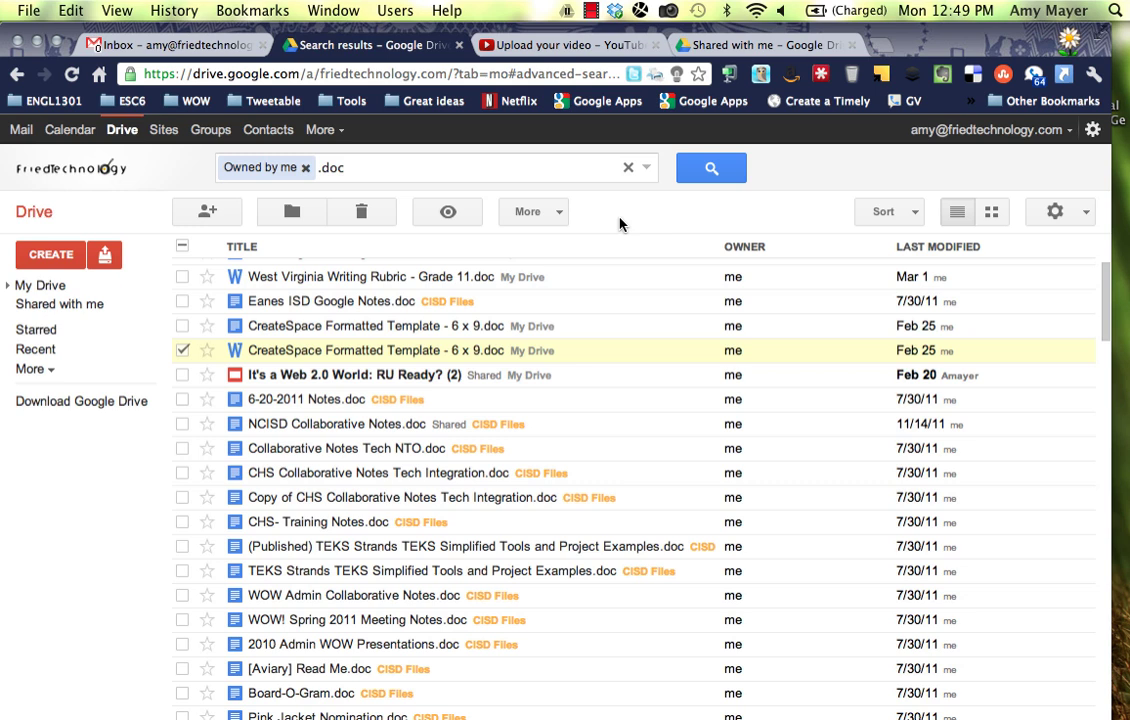
{"action": "left_click", "coordinate": [530, 212]}
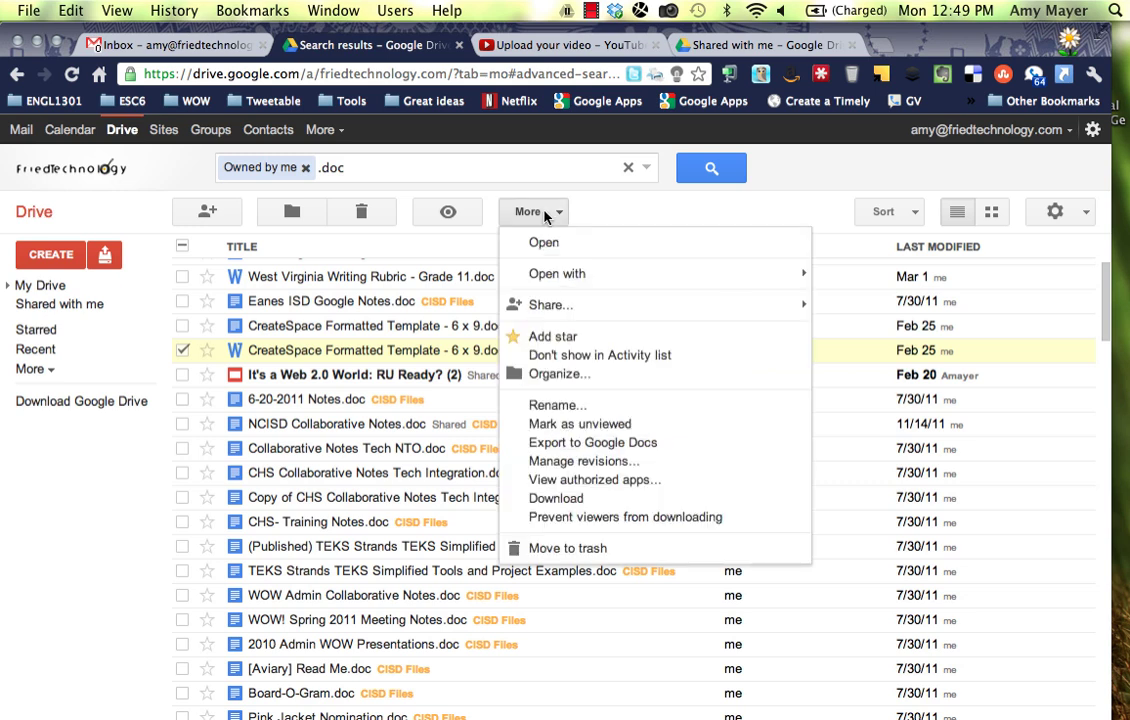
{"action": "left_click", "coordinate": [655, 449]}
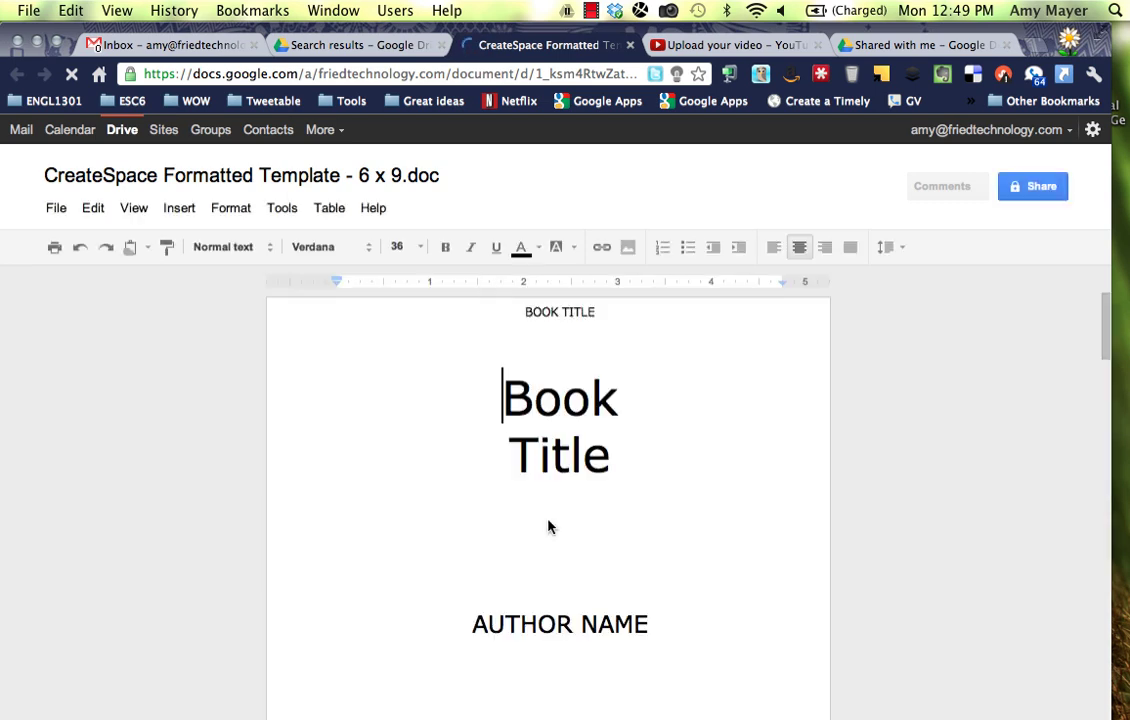
Review the converted CreateSpace template's pages and close the document
{"action": "scroll", "coordinate": [614, 476], "scroll_direction": "down", "scroll_amount": 3}
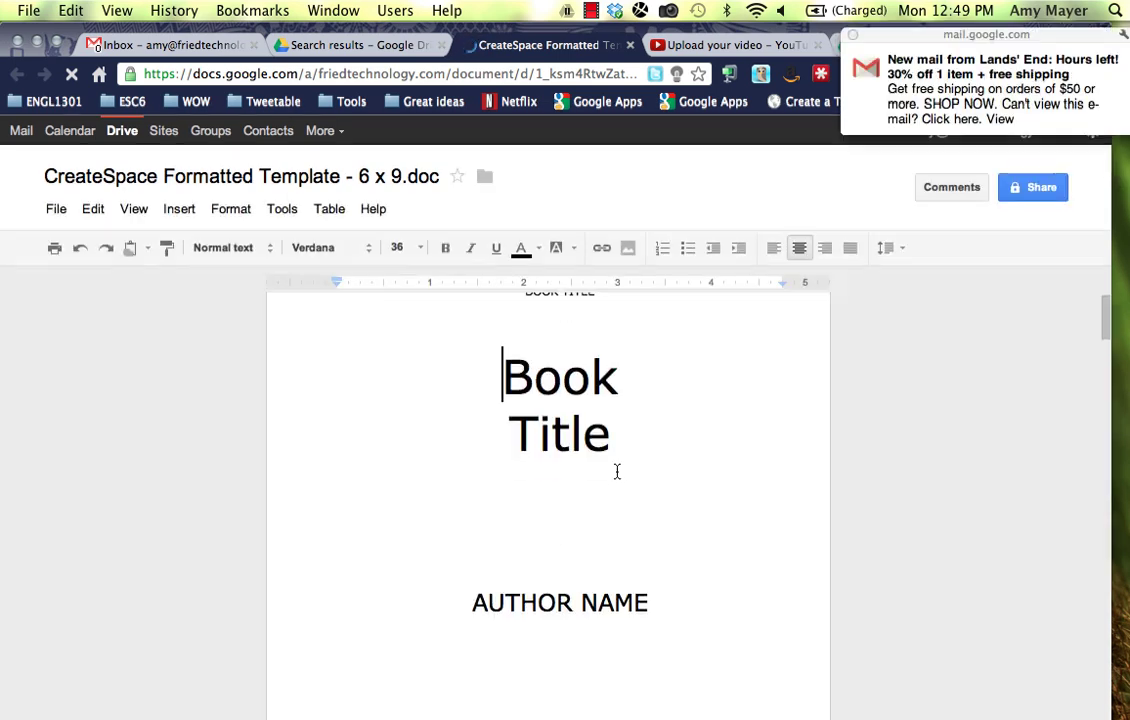
{"action": "scroll", "coordinate": [617, 477], "scroll_direction": "down", "scroll_amount": 15}
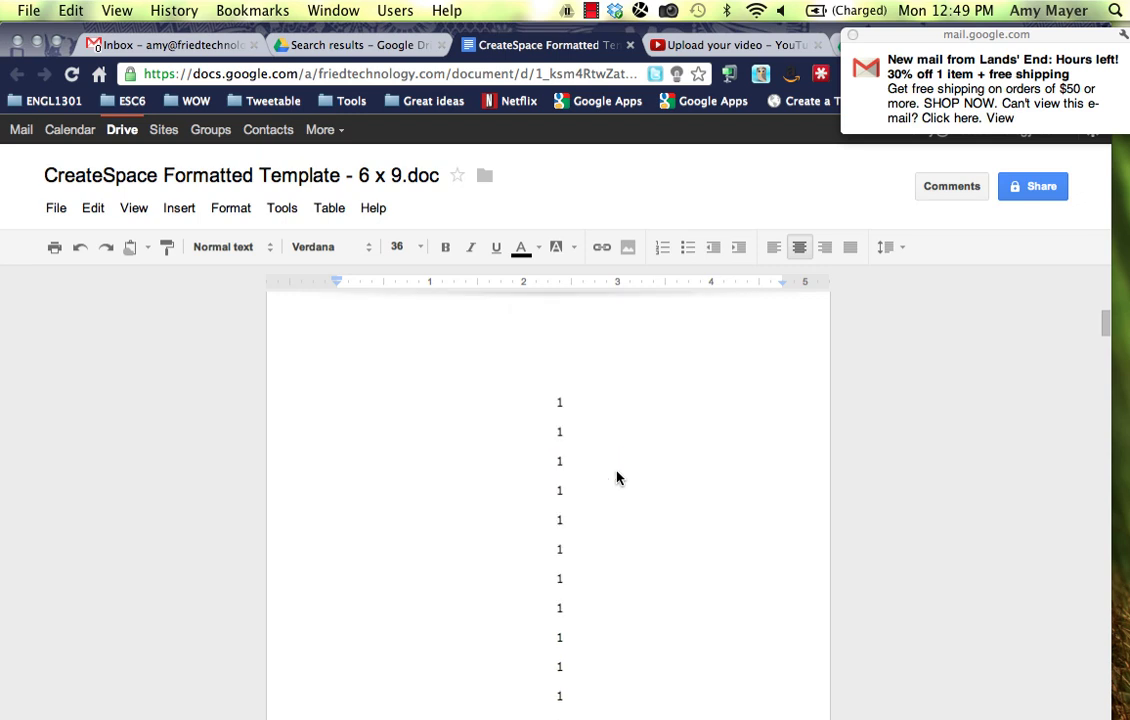
{"action": "scroll", "coordinate": [617, 477], "scroll_direction": "down", "scroll_amount": 4}
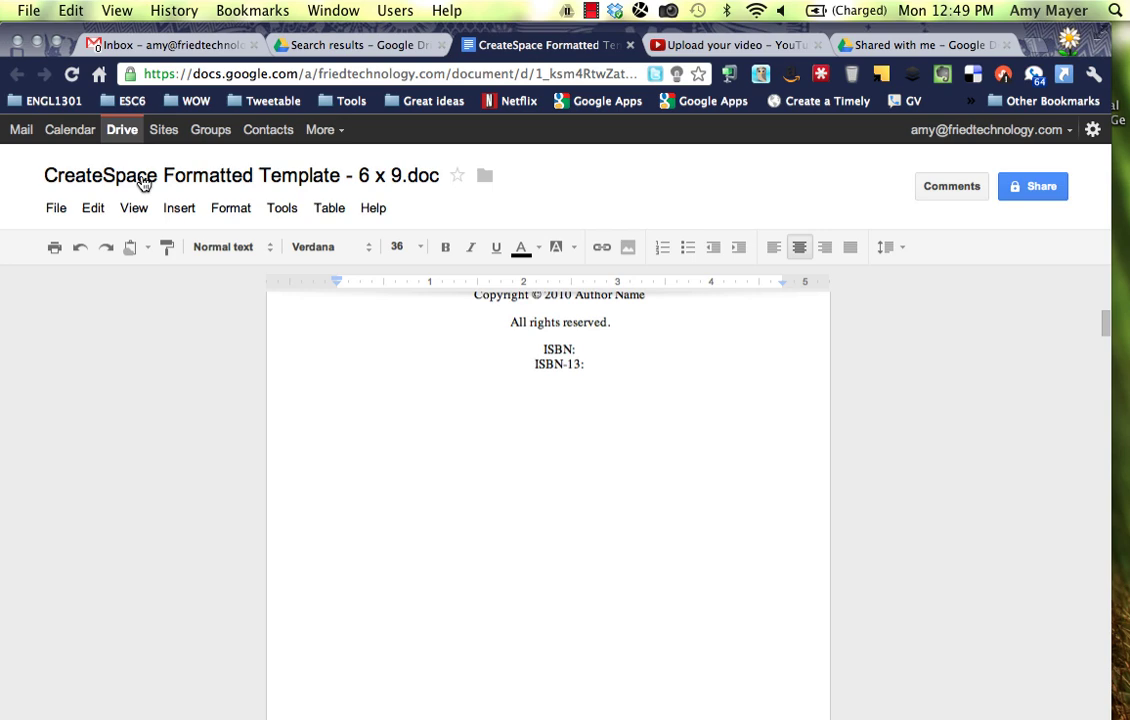
{"action": "left_click", "coordinate": [630, 45]}
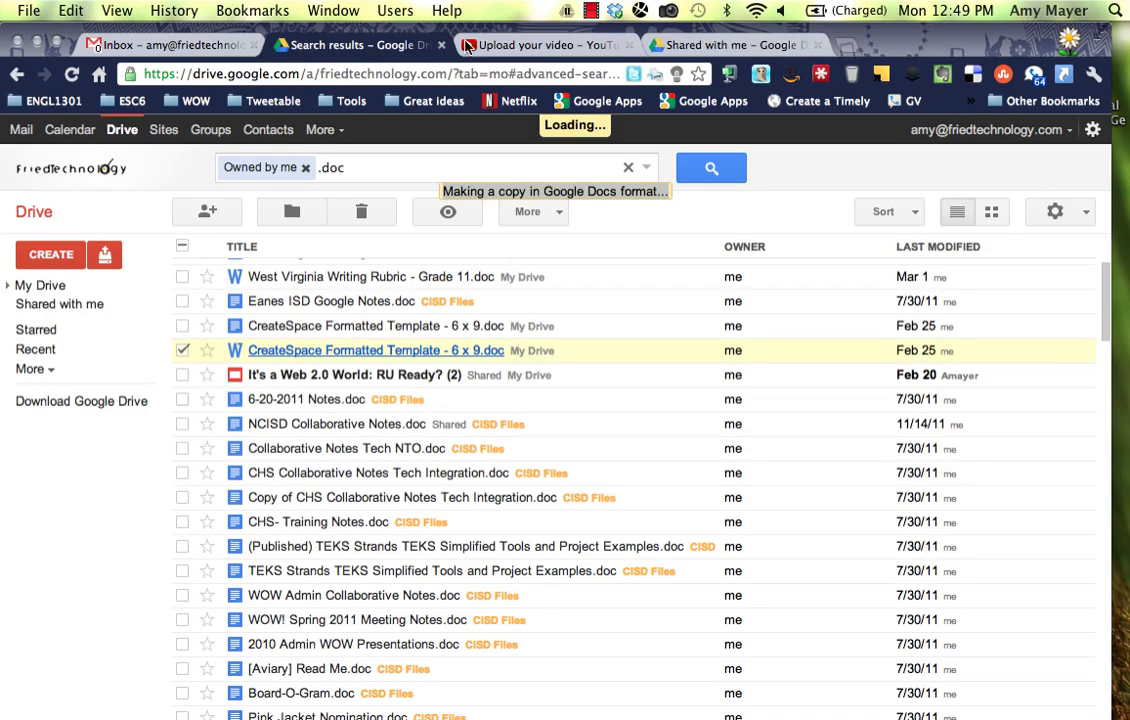
Turn on the upload setting that confirms settings before each upload
{"action": "left_click", "coordinate": [1055, 212]}
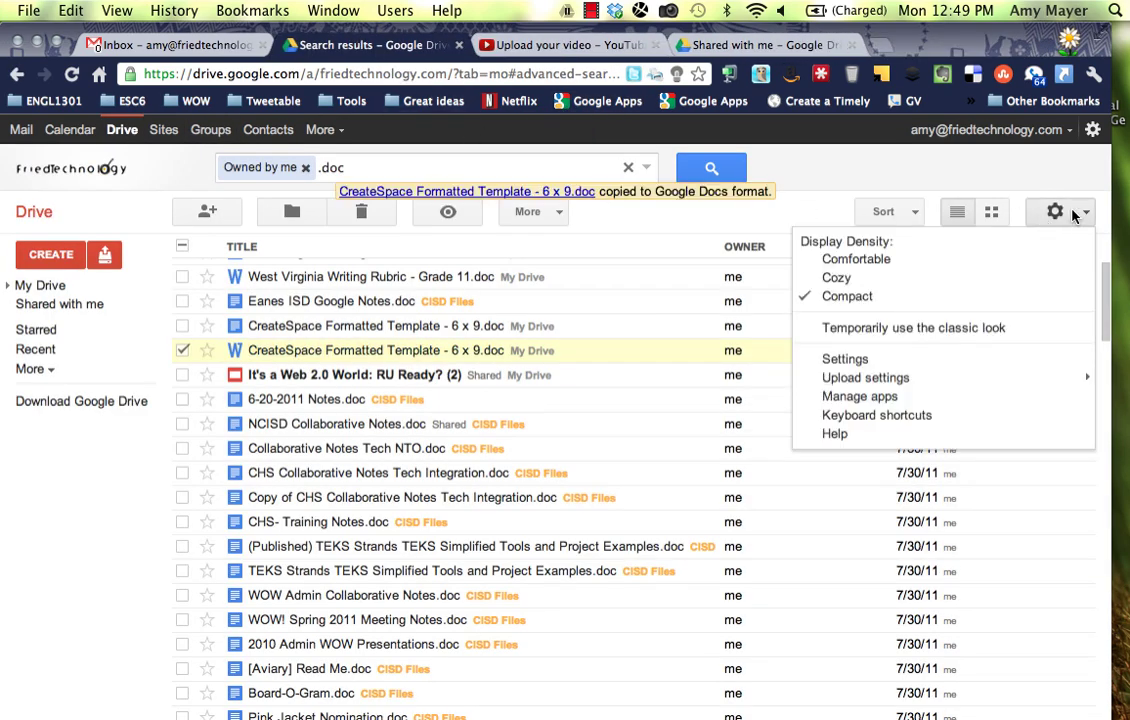
{"action": "mouse_move", "coordinate": [905, 380]}
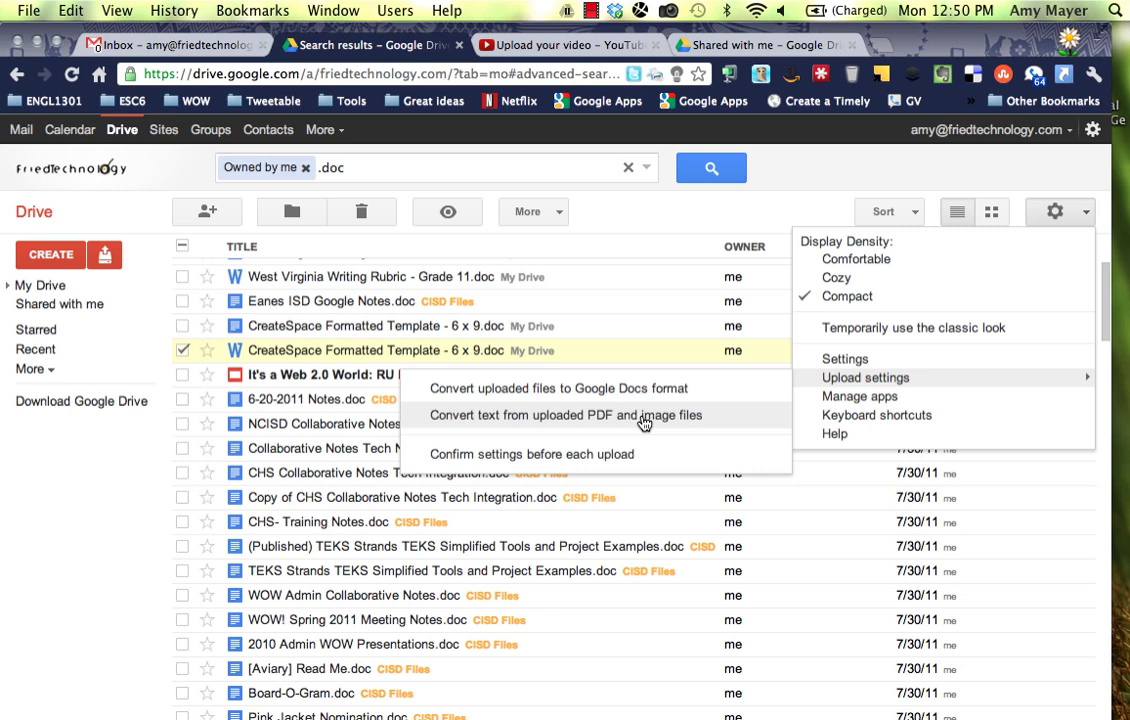
{"action": "left_click", "coordinate": [623, 455]}
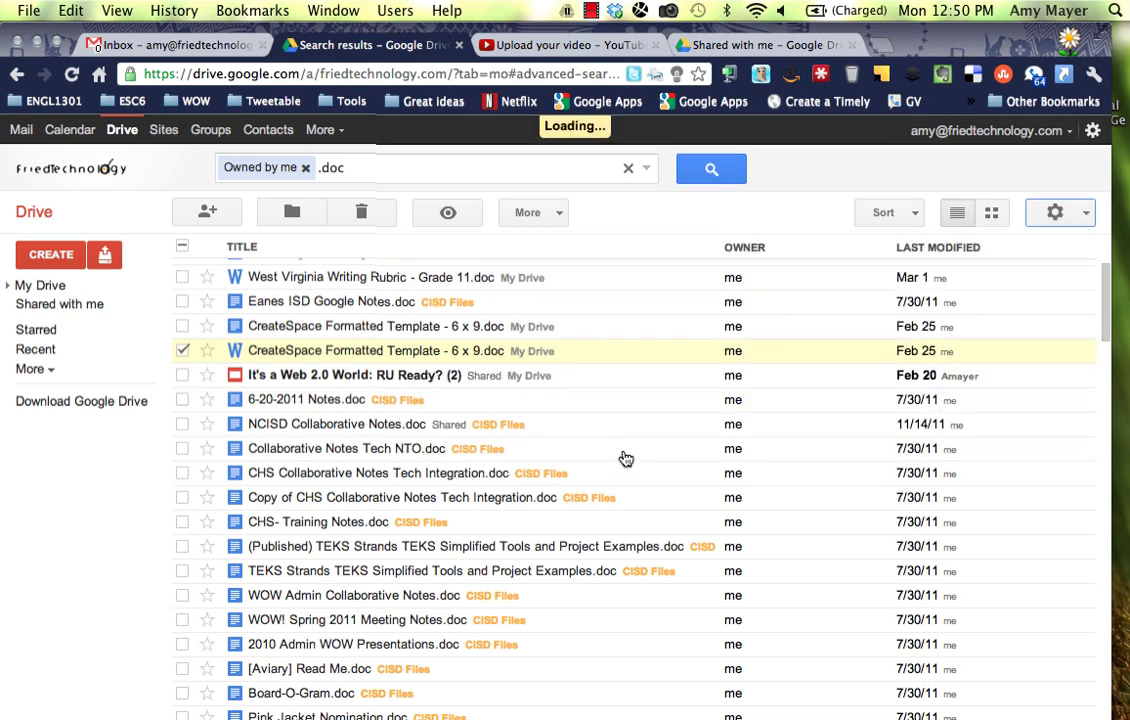
Choose the image 86493501.jpg in the Downloads folder for upload to Drive
{"action": "left_click", "coordinate": [105, 254]}
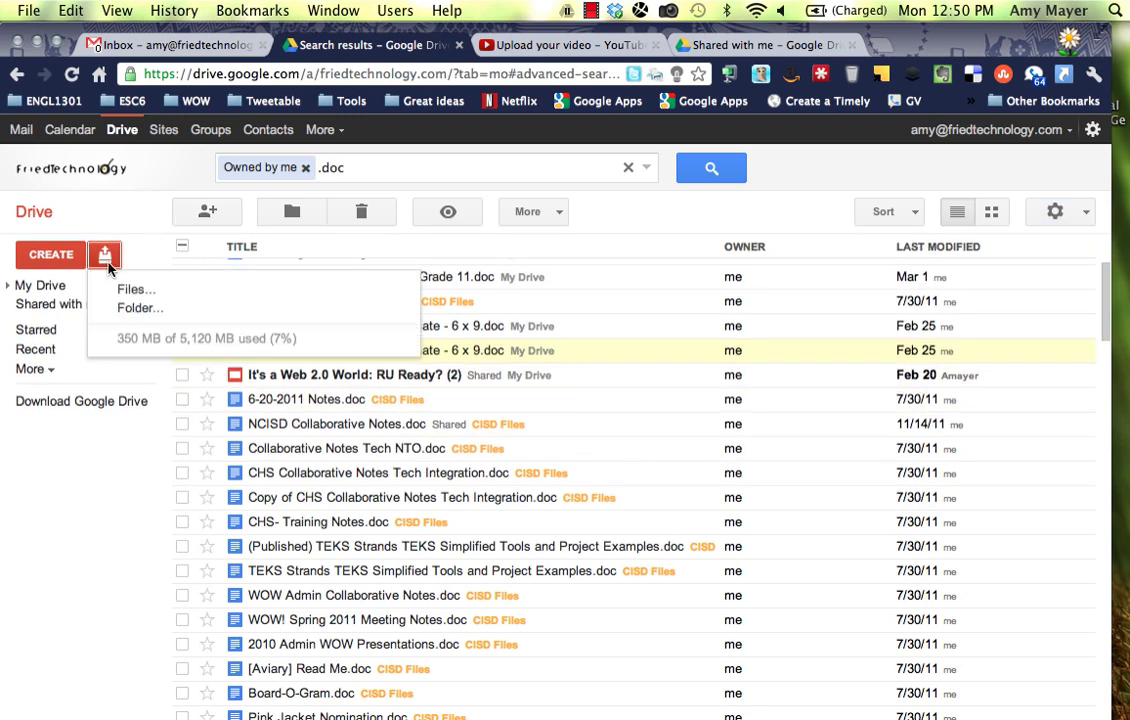
{"action": "left_click", "coordinate": [132, 292]}
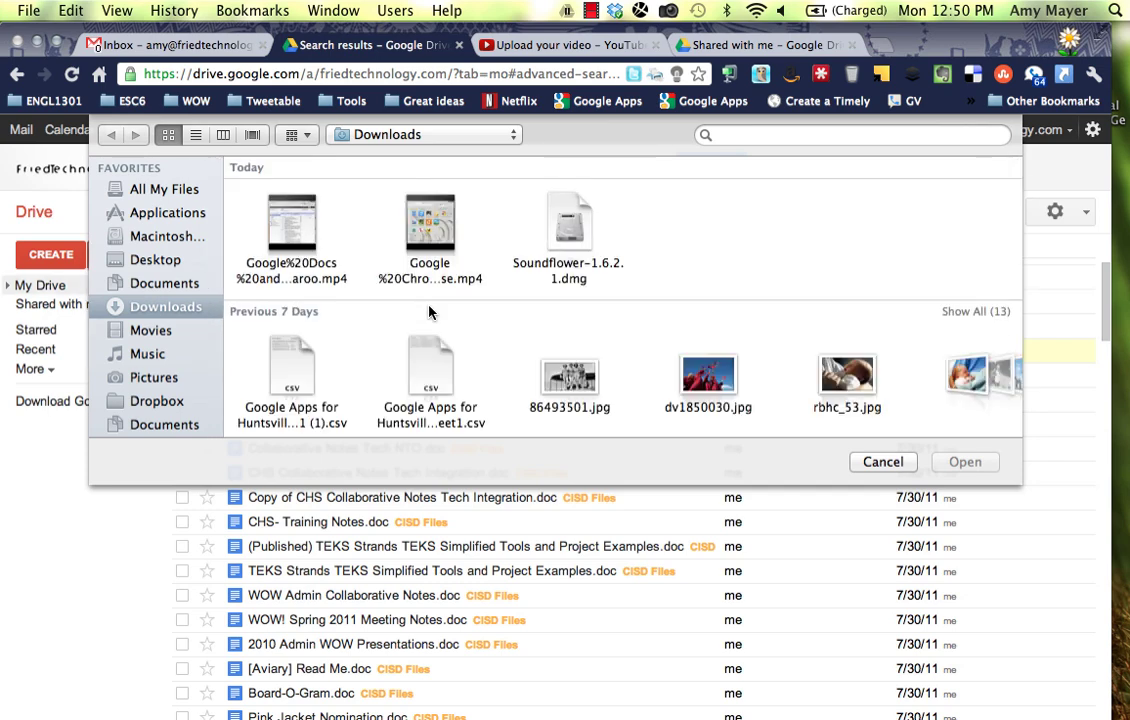
{"action": "left_click", "coordinate": [582, 388]}
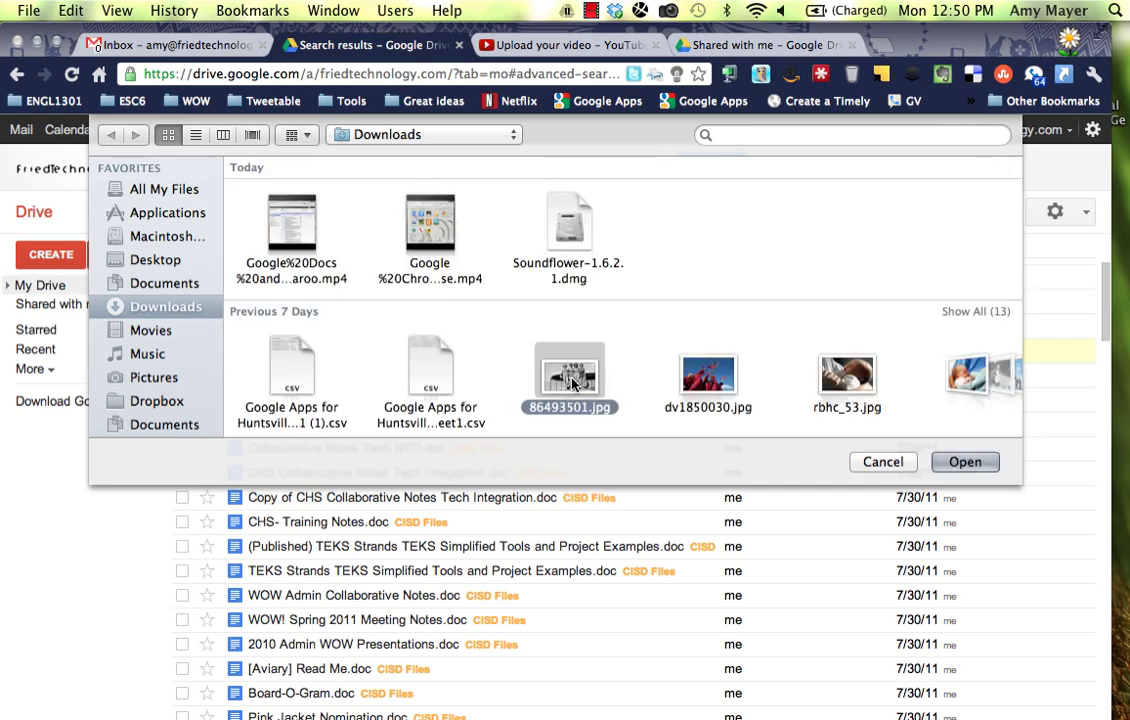
{"action": "left_click", "coordinate": [965, 455]}
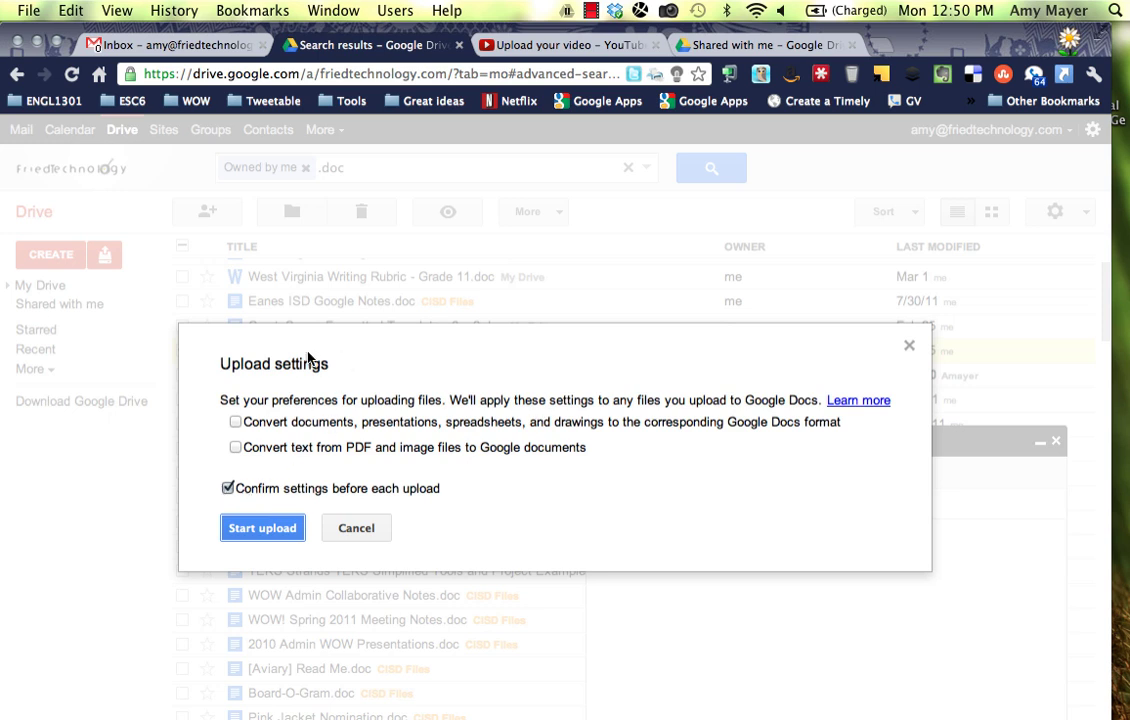
Enable Google Docs format conversion and PDF and image text conversion for the upload, and cancel it
{"action": "left_click", "coordinate": [236, 422]}
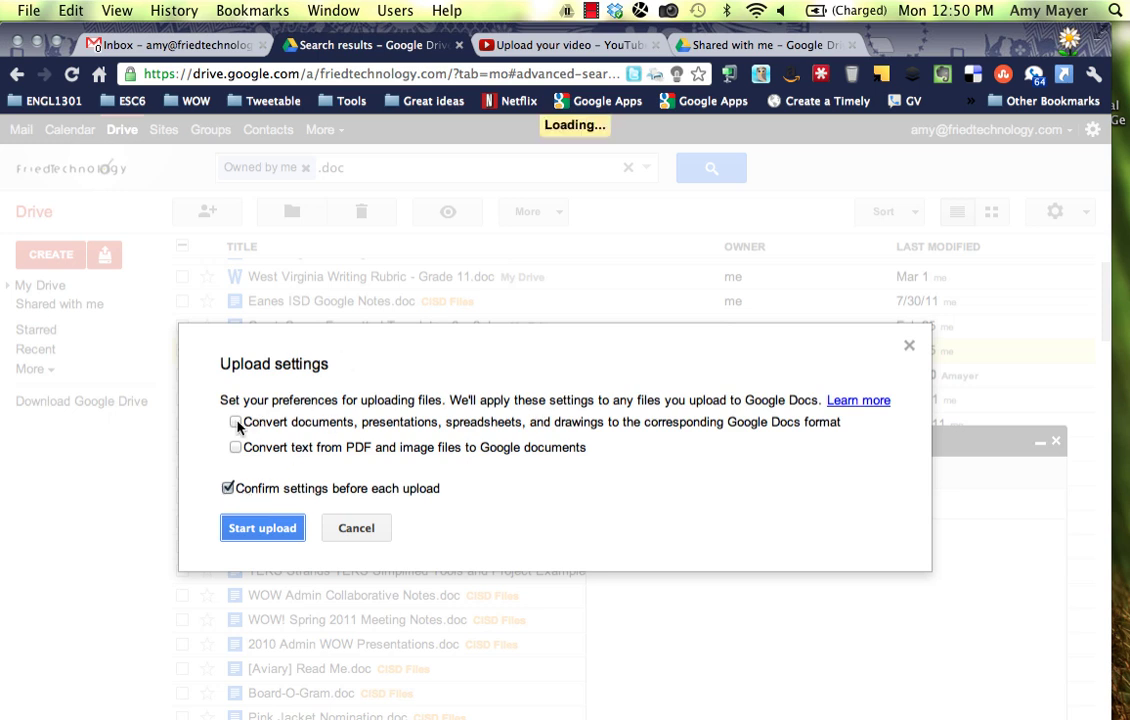
{"action": "left_click", "coordinate": [236, 447]}
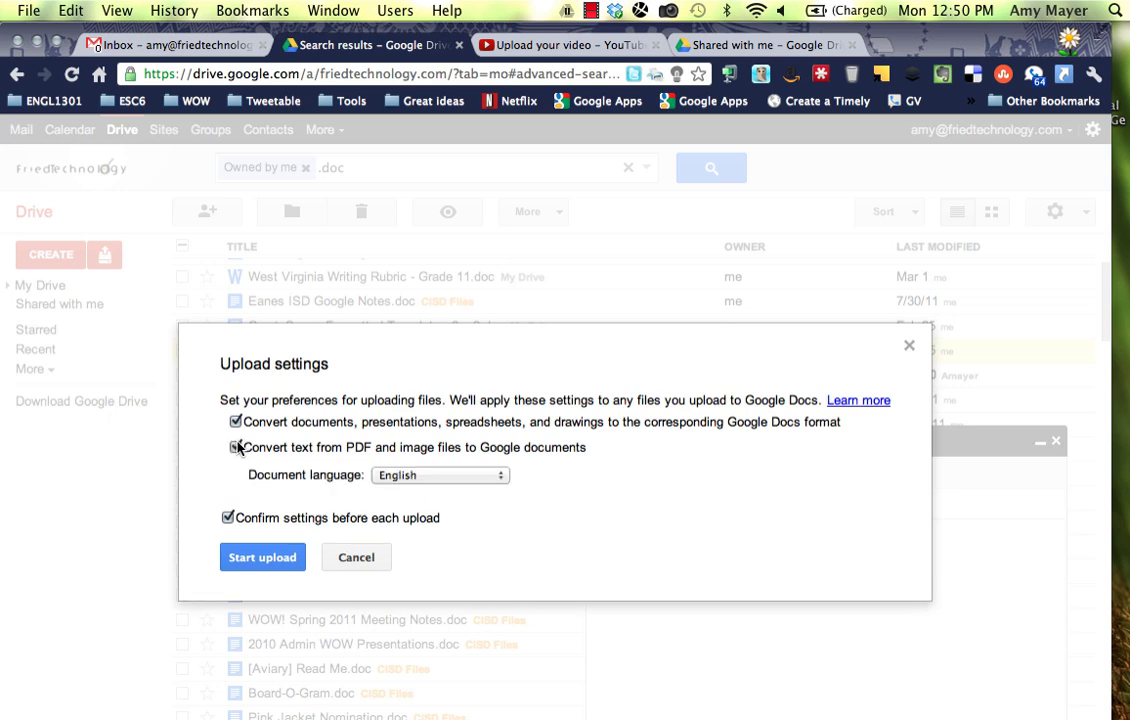
{"action": "left_click", "coordinate": [354, 558]}
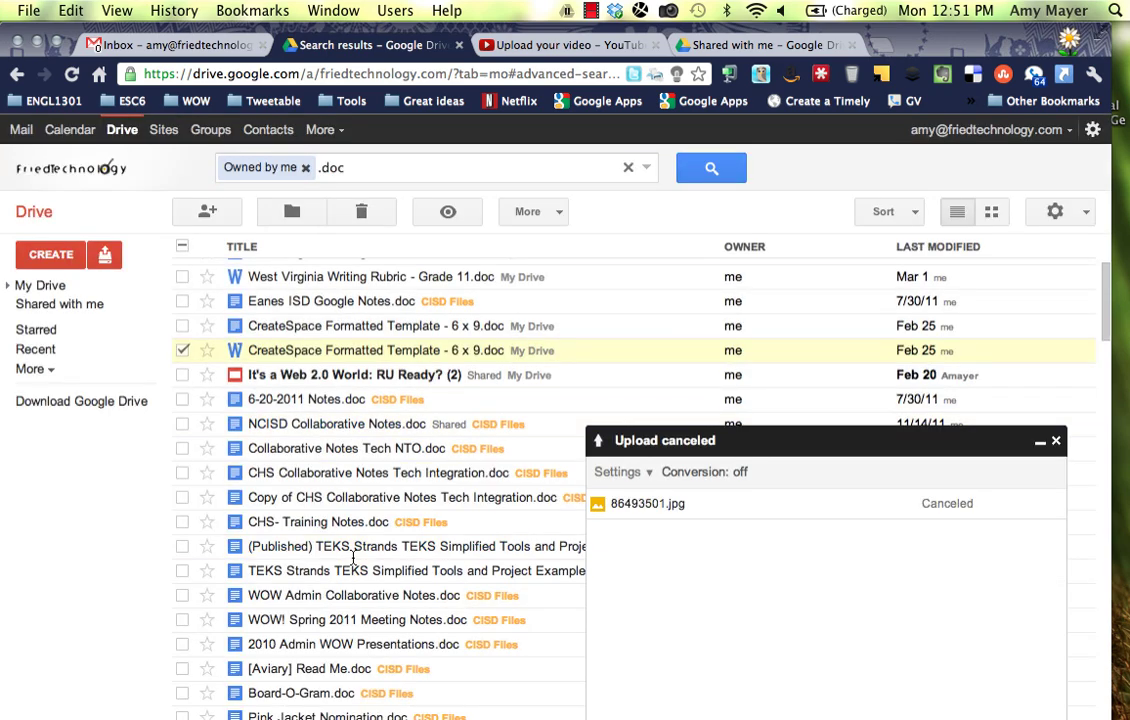